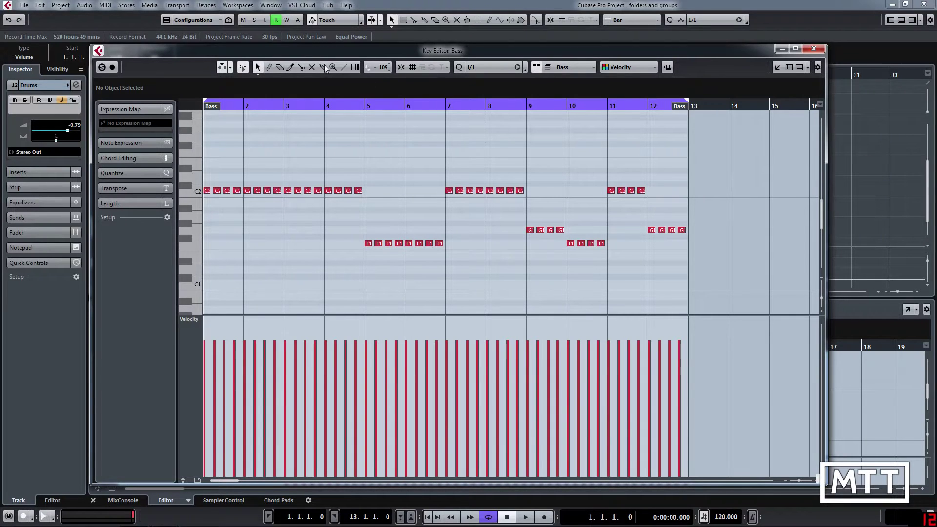
# - With the Line tool, lower the first notes' velocities and redraw bars 9–12 to varied heights
pyautogui.click(344, 67)
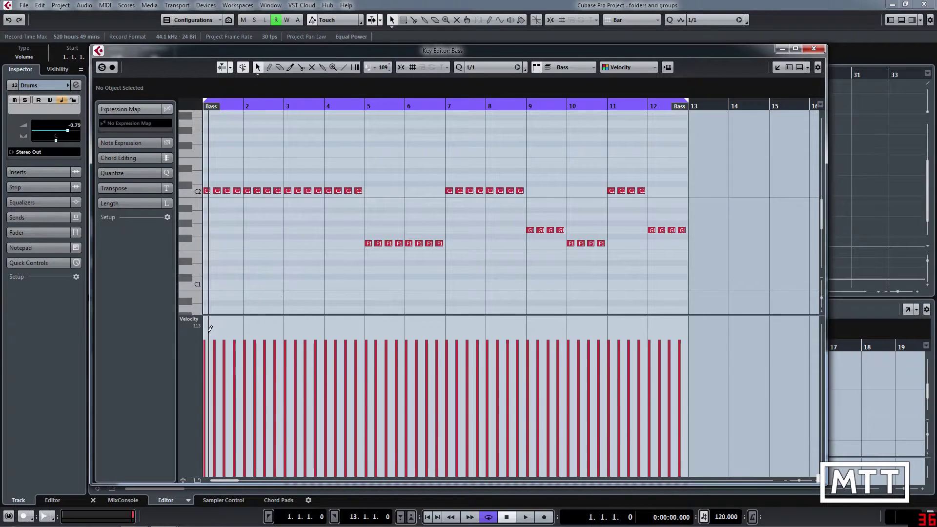
pyautogui.moveTo(210, 329)
pyautogui.mouseDown()
pyautogui.moveTo(232, 362)
pyautogui.moveTo(266, 373)
pyautogui.moveTo(353, 342)
pyautogui.moveTo(437, 363)
pyautogui.moveTo(531, 365)
pyautogui.mouseUp()
pyautogui.moveTo(560, 328); pyautogui.dragTo(666, 335)
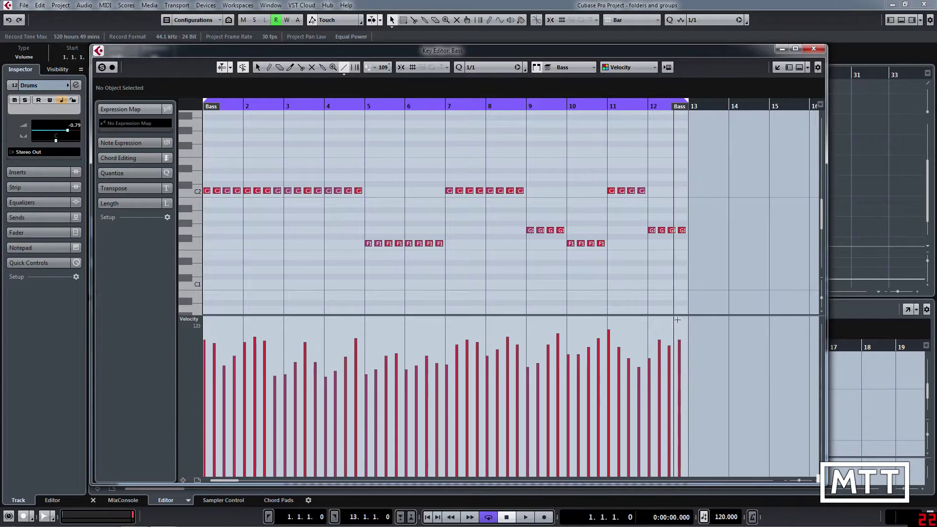
# - Draw a straight velocity ramp falling from the loud first note to near silence at bar 12
pyautogui.moveTo(682, 334); pyautogui.dragTo(203, 472)
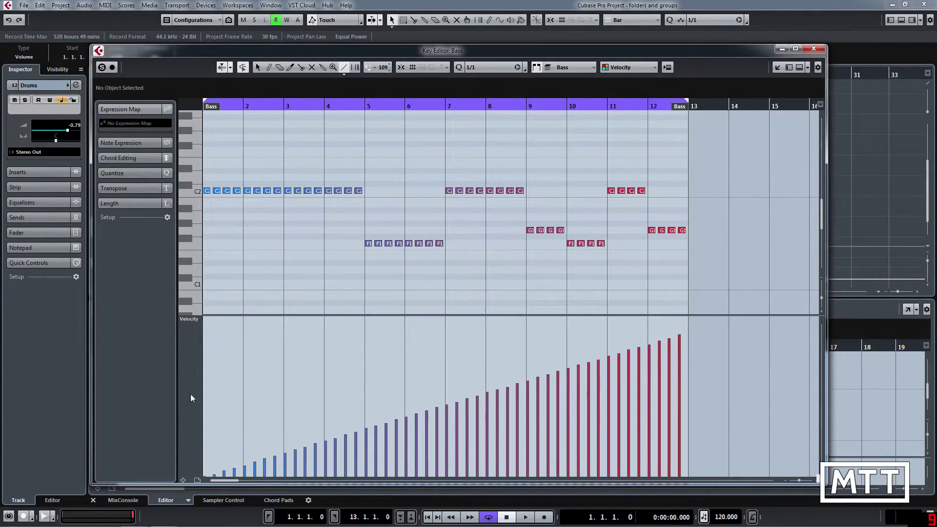
pyautogui.moveTo(207, 332); pyautogui.dragTo(680, 476)
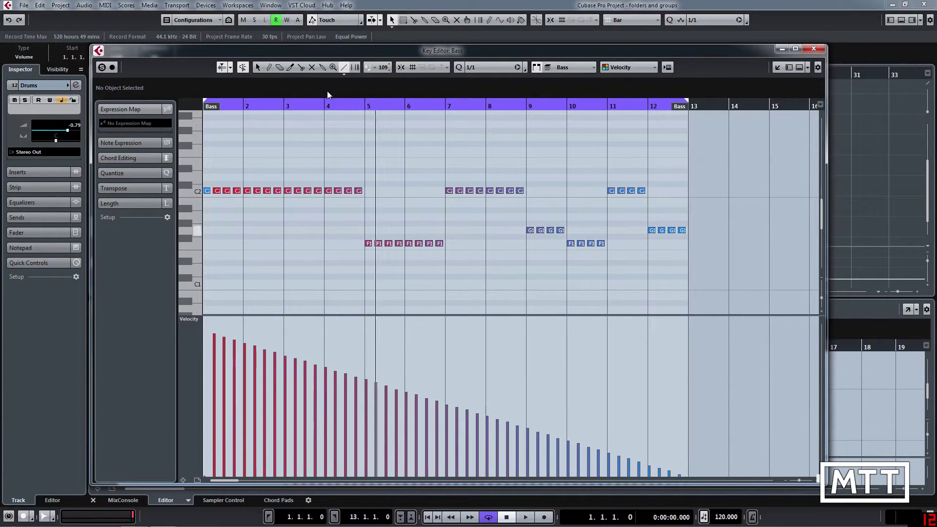
# - Switch the Line tool to Parabola and draw velocities curving up from quiet to loudest by bar 12
pyautogui.click(348, 72)
pyautogui.click(358, 91)
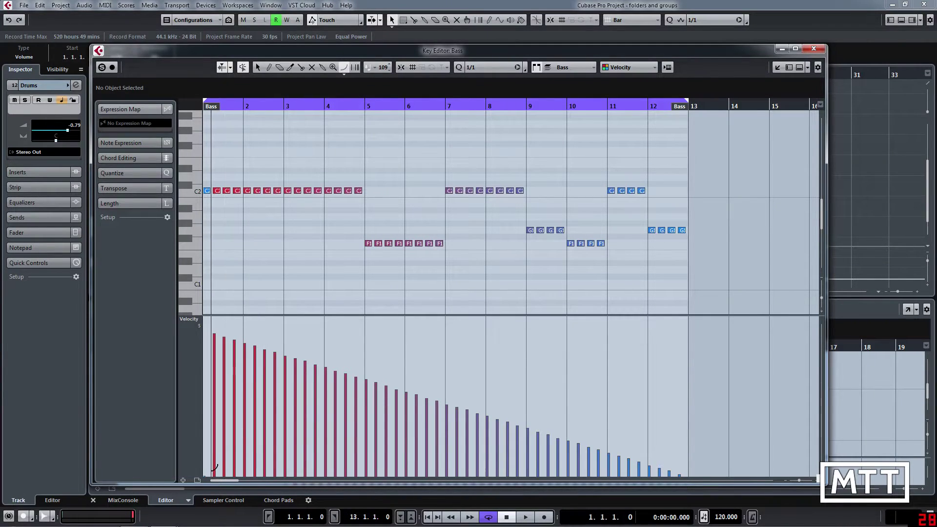
pyautogui.moveTo(214, 468); pyautogui.dragTo(671, 328)
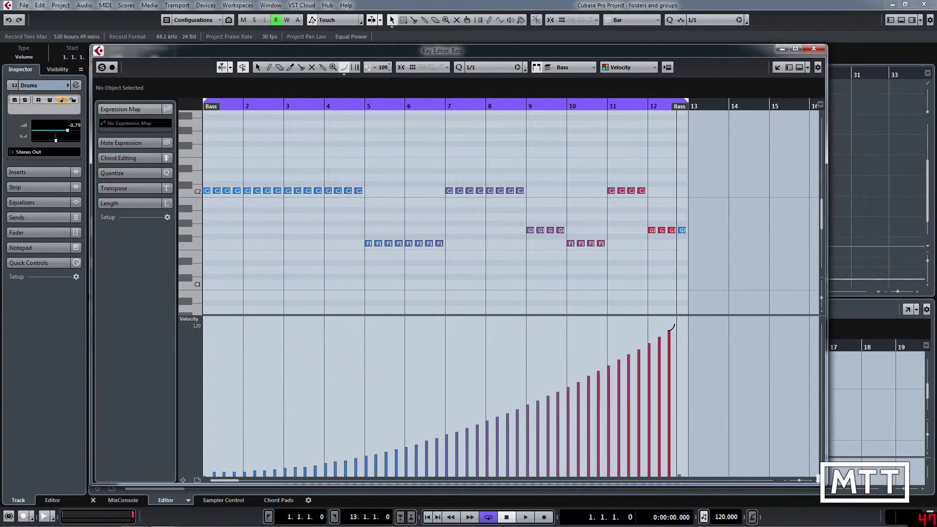
pyautogui.moveTo(208, 473); pyautogui.dragTo(676, 324)
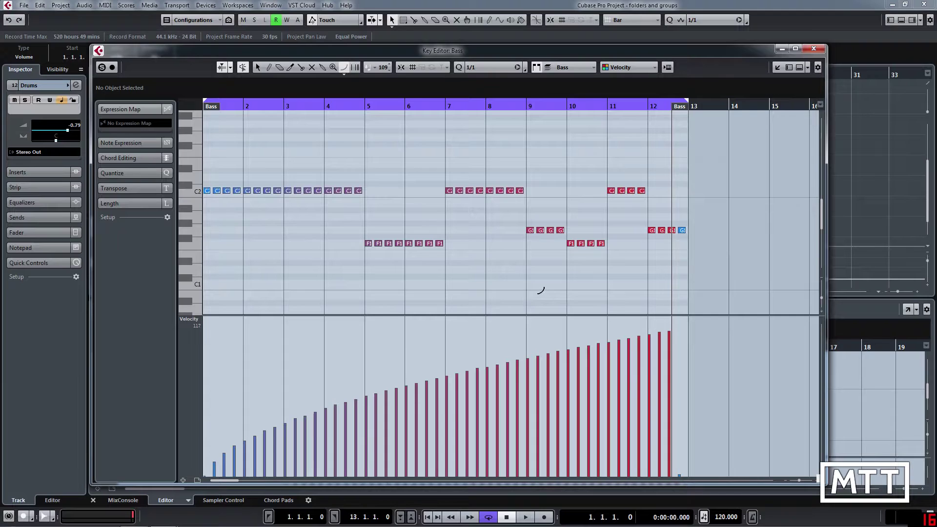
pyautogui.click(347, 74)
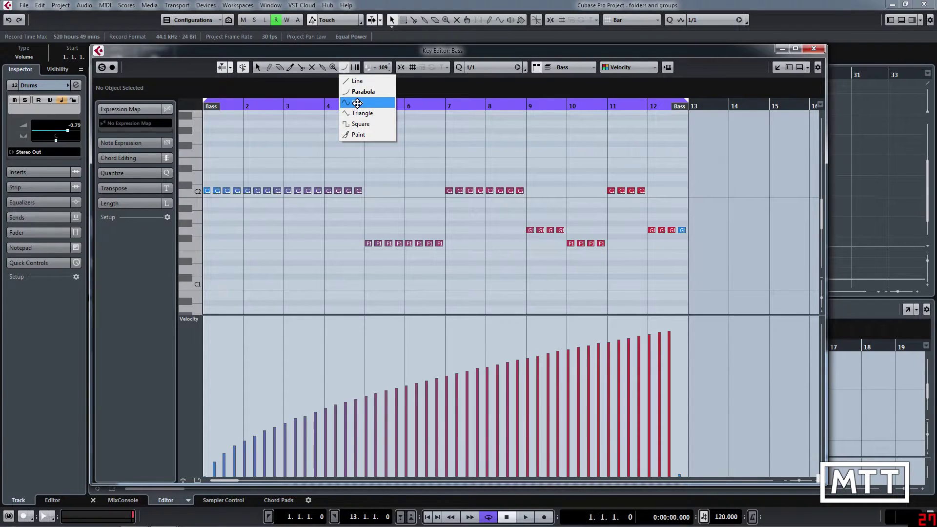
# - Choose the Sine line shape and draw a repeating sine velocity pattern across the whole part
pyautogui.click(357, 103)
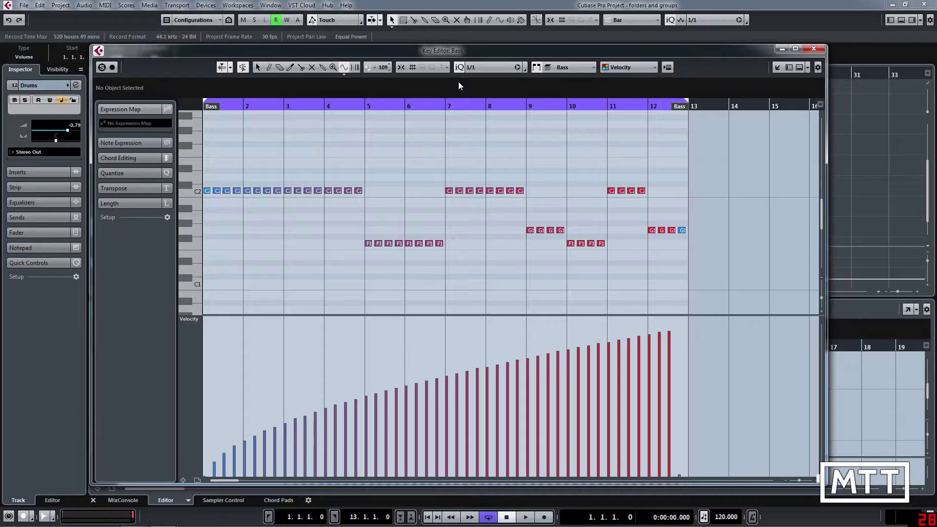
pyautogui.moveTo(285, 412)
pyautogui.mouseDown()
pyautogui.moveTo(359, 400)
pyautogui.moveTo(463, 414)
pyautogui.moveTo(650, 393)
pyautogui.moveTo(659, 415)
pyautogui.moveTo(697, 434)
pyautogui.mouseUp()
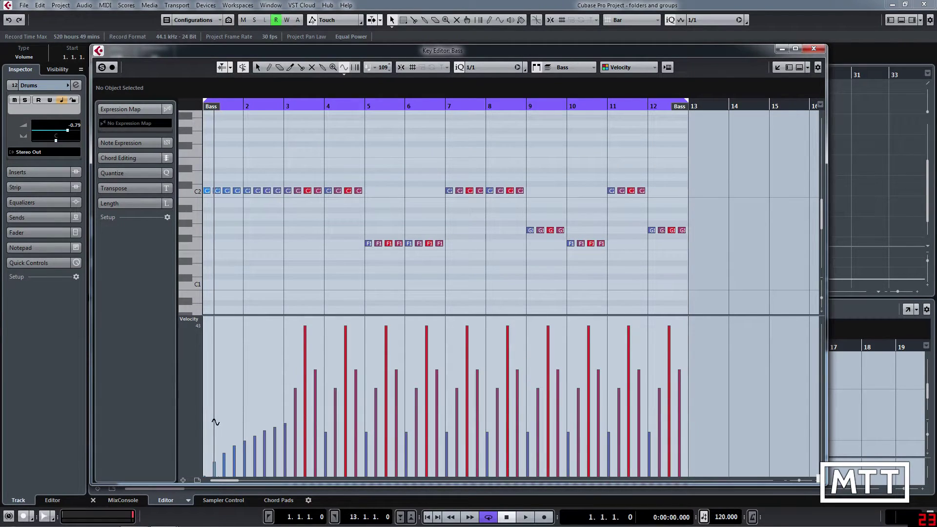
pyautogui.moveTo(207, 402)
pyautogui.mouseDown()
pyautogui.moveTo(566, 440)
pyautogui.moveTo(692, 441)
pyautogui.mouseUp()
pyautogui.moveTo(219, 383)
pyautogui.mouseDown()
pyautogui.moveTo(280, 371)
pyautogui.moveTo(490, 405)
pyautogui.moveTo(682, 417)
pyautogui.mouseUp()
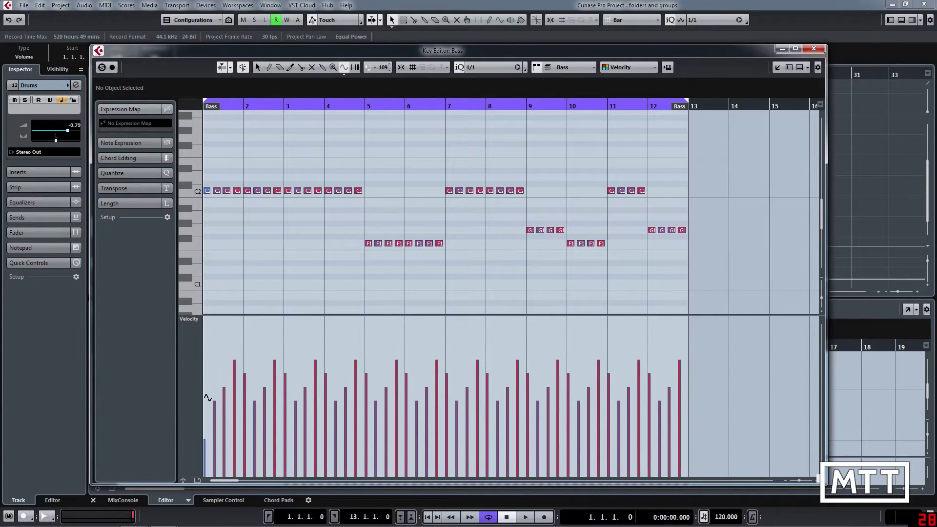
pyautogui.moveTo(206, 400)
pyautogui.mouseDown()
pyautogui.moveTo(296, 401)
pyautogui.moveTo(376, 387)
pyautogui.moveTo(403, 444)
pyautogui.moveTo(435, 347)
pyautogui.moveTo(431, 439)
pyautogui.moveTo(437, 368)
pyautogui.moveTo(426, 425)
pyautogui.moveTo(454, 367)
pyautogui.moveTo(688, 389)
pyautogui.moveTo(692, 357)
pyautogui.mouseUp()
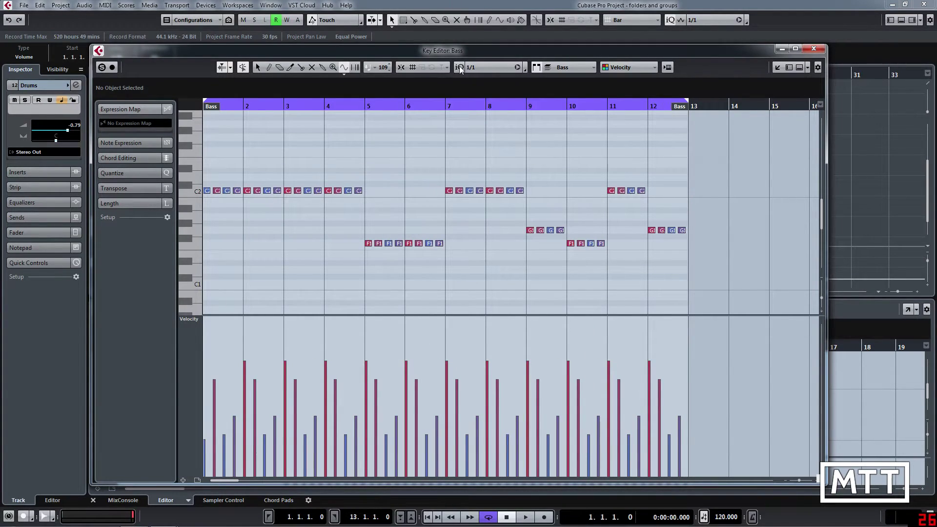
# - Turn iQ off and redraw velocities as one sine swell, quiet at both ends, peaking at bars 6–7
pyautogui.click(459, 67)
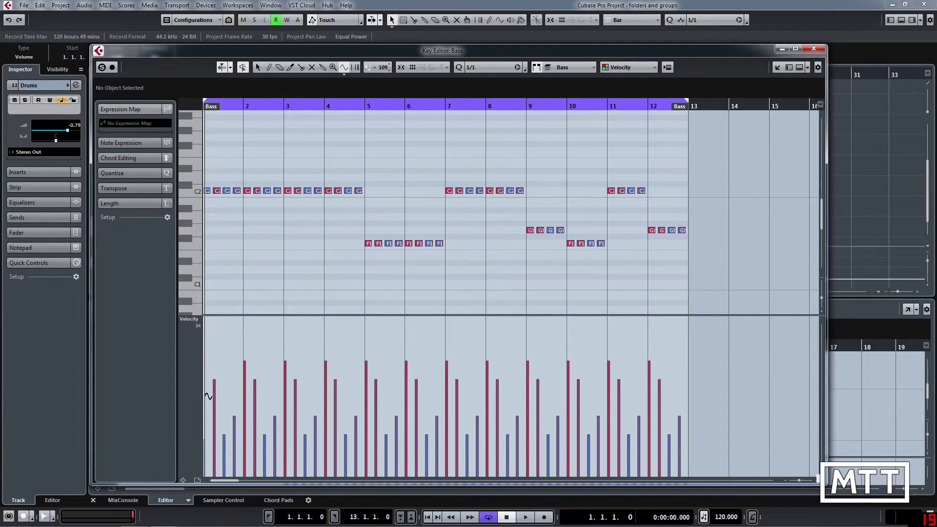
pyautogui.moveTo(209, 396)
pyautogui.mouseDown()
pyautogui.moveTo(214, 389)
pyautogui.moveTo(257, 404)
pyautogui.moveTo(249, 412)
pyautogui.moveTo(276, 390)
pyautogui.moveTo(259, 411)
pyautogui.moveTo(327, 430)
pyautogui.moveTo(694, 476)
pyautogui.mouseUp()
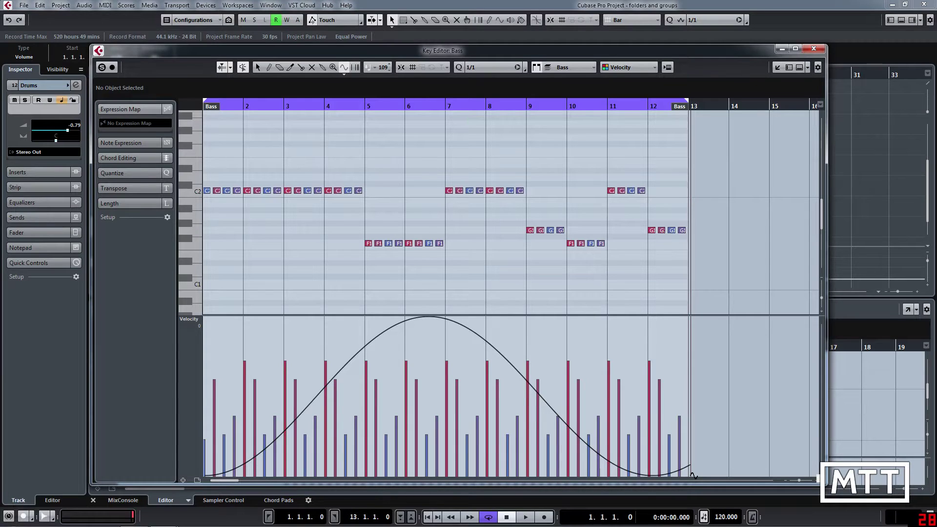
pyautogui.moveTo(693, 475); pyautogui.dragTo(694, 476)
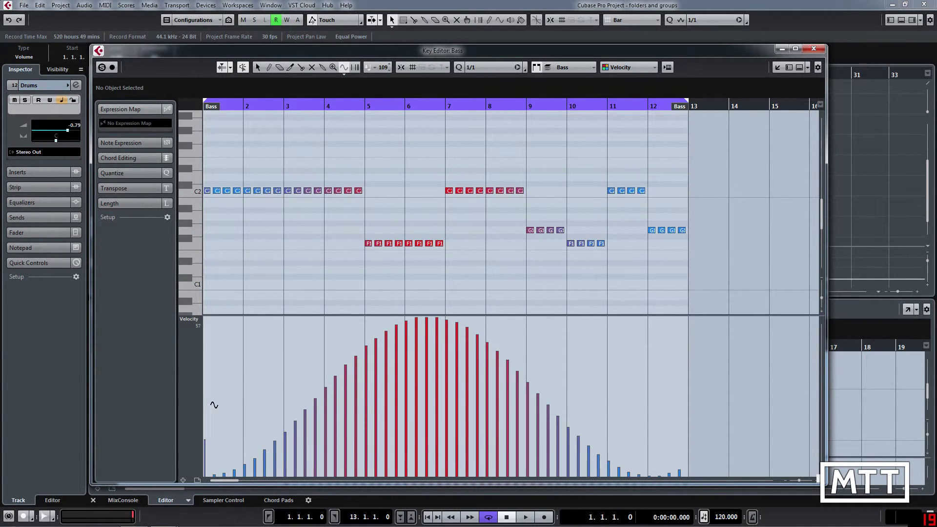
pyautogui.moveTo(213, 405); pyautogui.dragTo(247, 452)
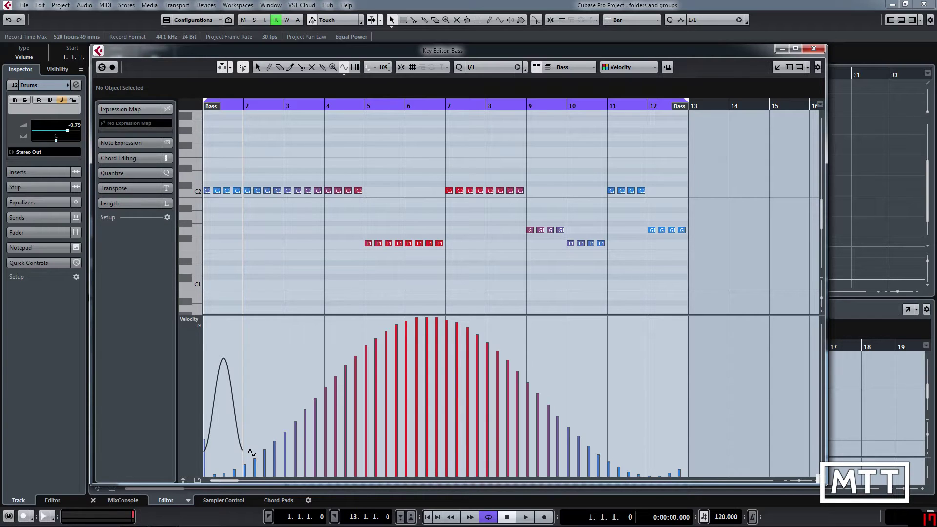
pyautogui.moveTo(264, 455); pyautogui.dragTo(689, 493)
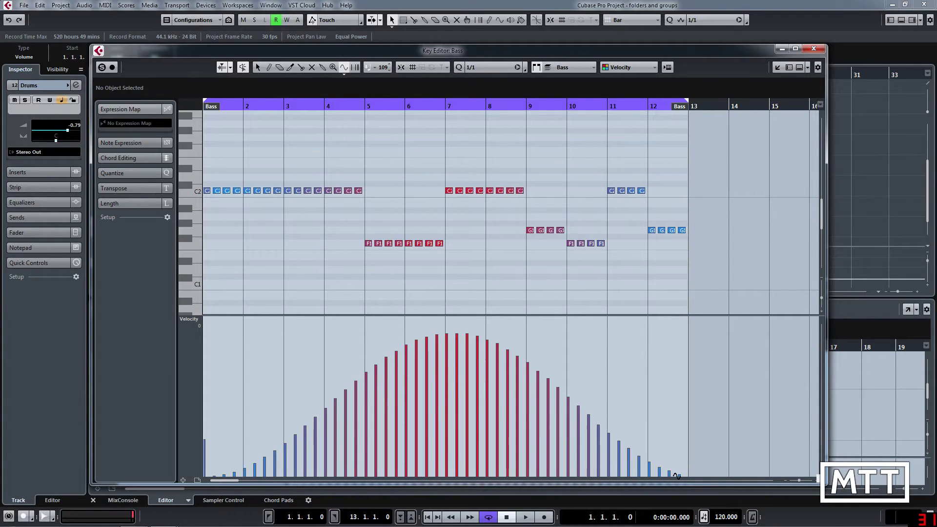
# - Switch the line shape to Triangle and redraw velocities with peaks at bars 1 and 8
pyautogui.click(348, 70)
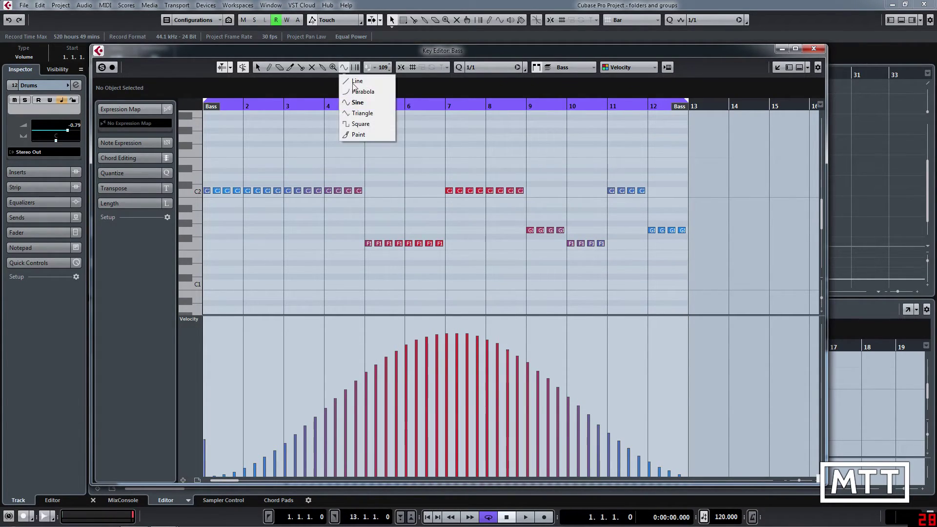
pyautogui.click(361, 115)
pyautogui.moveTo(216, 397); pyautogui.dragTo(651, 468)
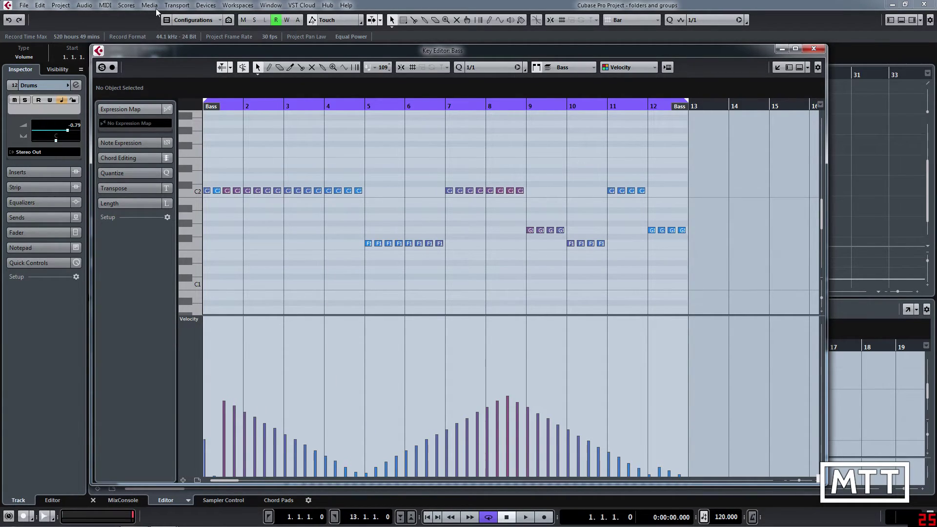
# - Apply the Logical Preset 'random velocity (60 to 100)' from standard set 1
pyautogui.click(109, 6)
pyautogui.moveTo(147, 186)
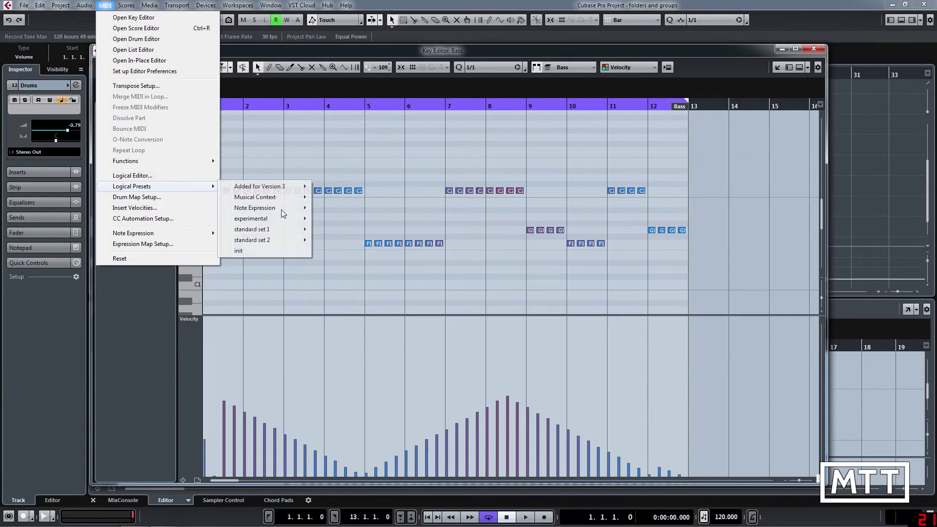
pyautogui.moveTo(308, 233)
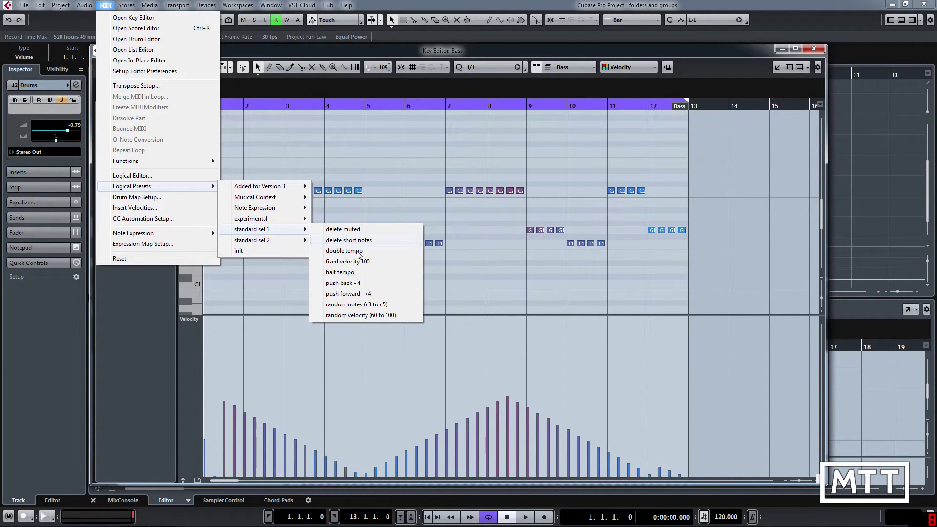
pyautogui.click(367, 315)
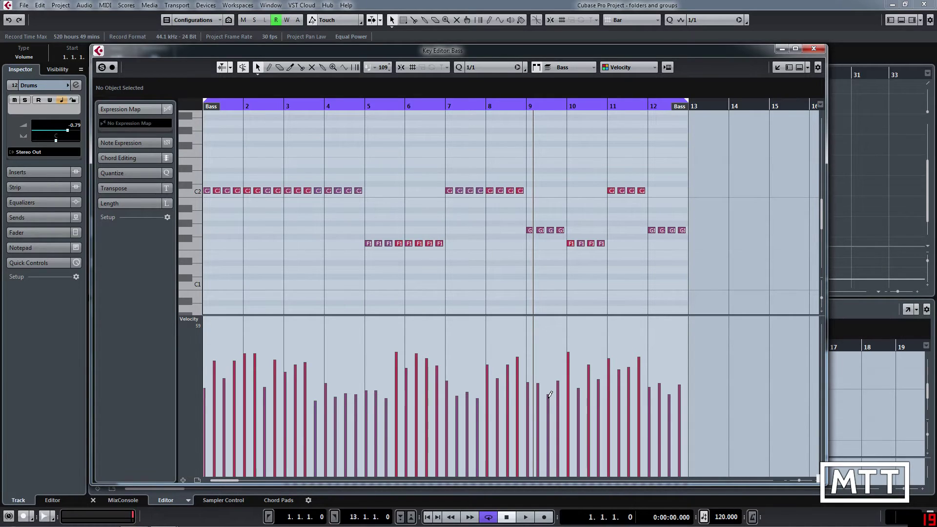
# - Select all Bass notes and use the tilt and scale handles to ramp velocities from soft to full
pyautogui.rightClick(712, 359)
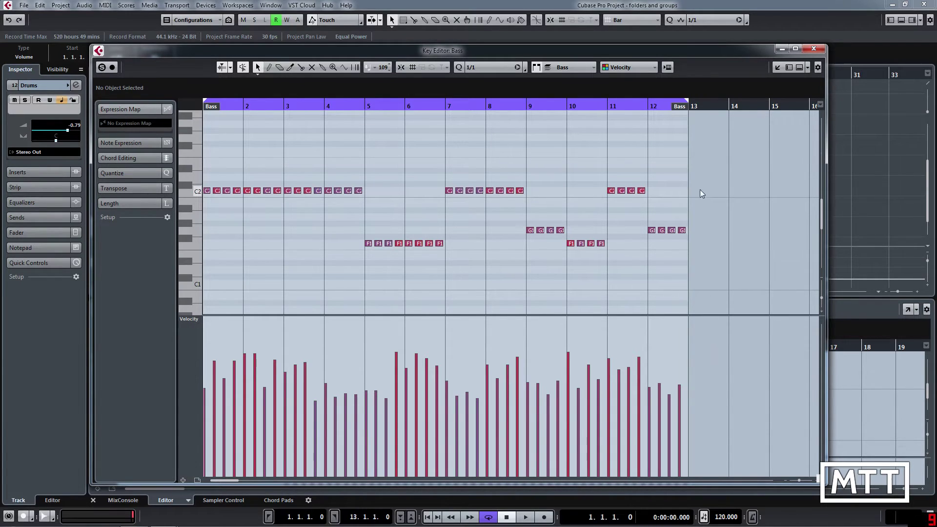
pyautogui.moveTo(711, 171); pyautogui.dragTo(139, 315)
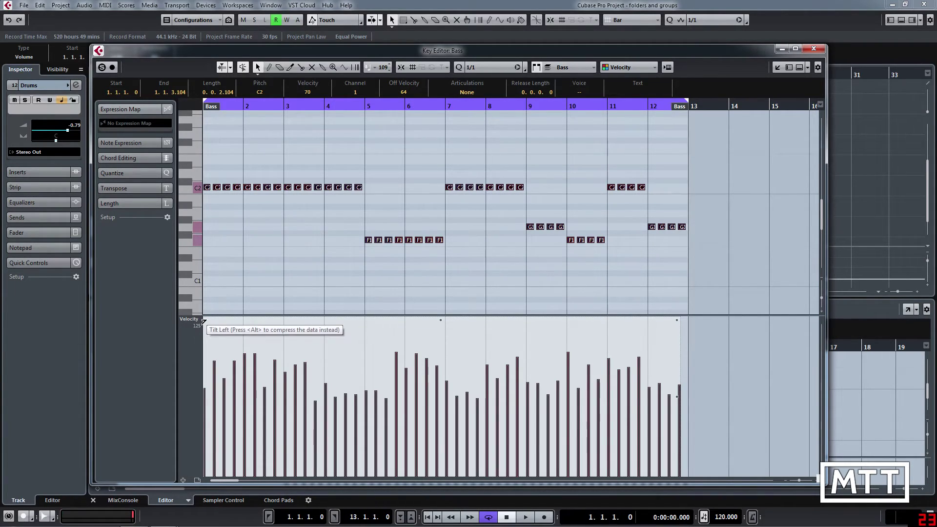
pyautogui.moveTo(204, 321)
pyautogui.mouseDown()
pyautogui.moveTo(200, 350)
pyautogui.moveTo(205, 323)
pyautogui.mouseUp()
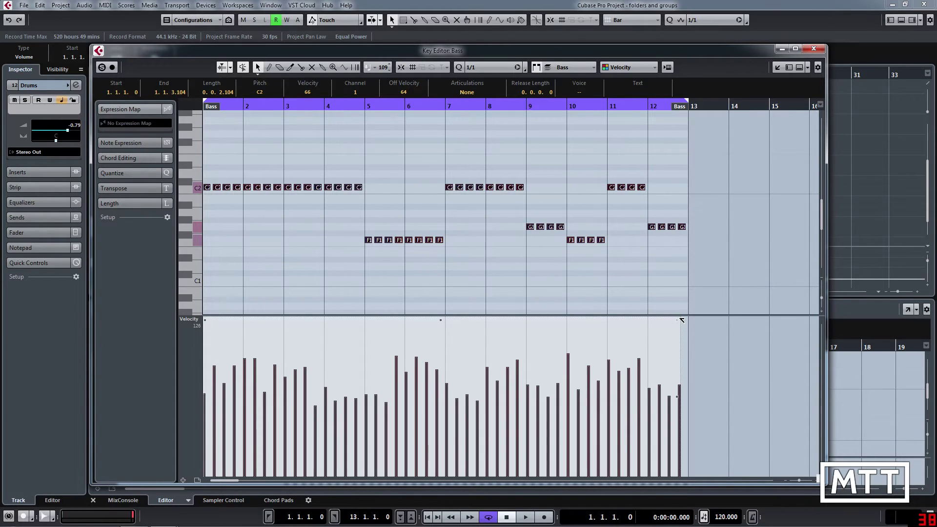
pyautogui.moveTo(678, 321)
pyautogui.mouseDown()
pyautogui.moveTo(674, 345)
pyautogui.moveTo(678, 318)
pyautogui.mouseUp()
pyautogui.moveTo(439, 320)
pyautogui.mouseDown()
pyautogui.moveTo(433, 385)
pyautogui.moveTo(433, 320)
pyautogui.mouseUp()
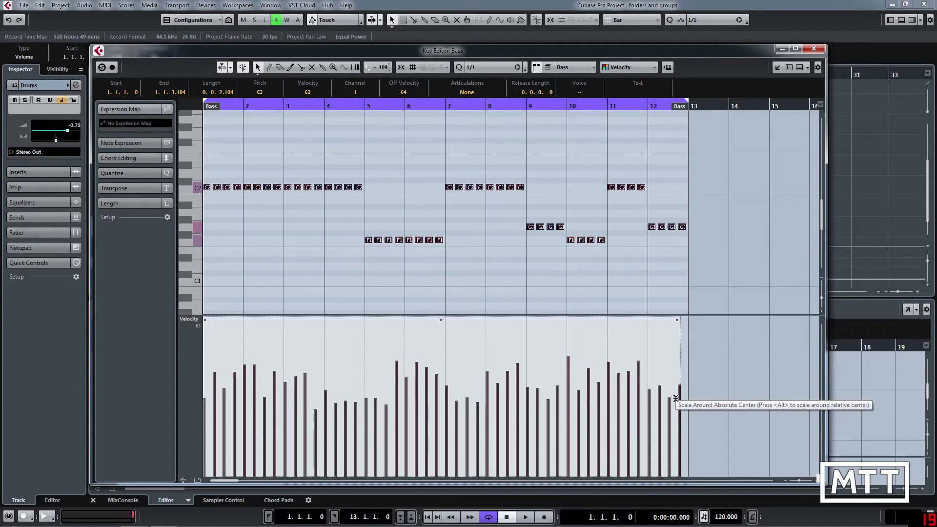
pyautogui.moveTo(676, 399); pyautogui.dragTo(684, 459)
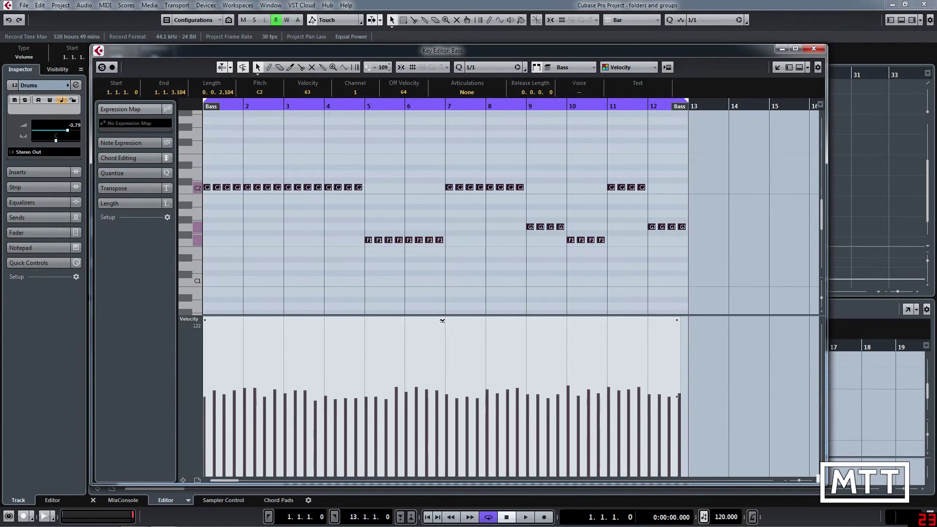
pyautogui.moveTo(440, 320); pyautogui.dragTo(438, 328)
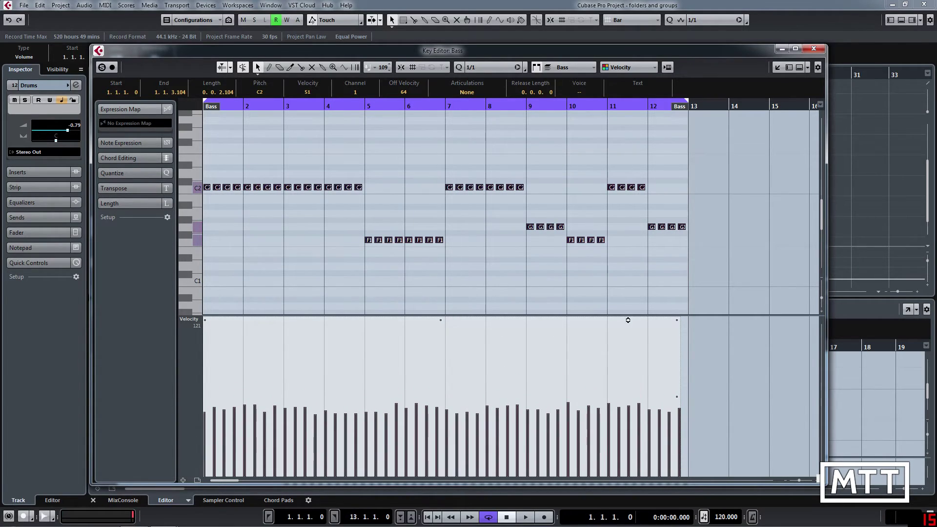
pyautogui.moveTo(677, 322); pyautogui.dragTo(681, 292)
pyautogui.moveTo(205, 320); pyautogui.dragTo(199, 341)
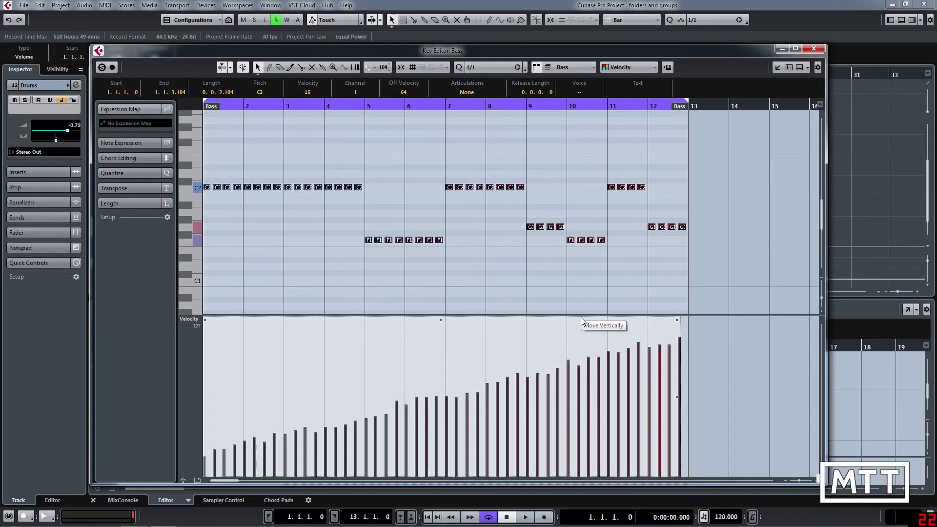
# - Close the note editor and lower zone, then add four points to the Bass volume automation
pyautogui.press('Return')
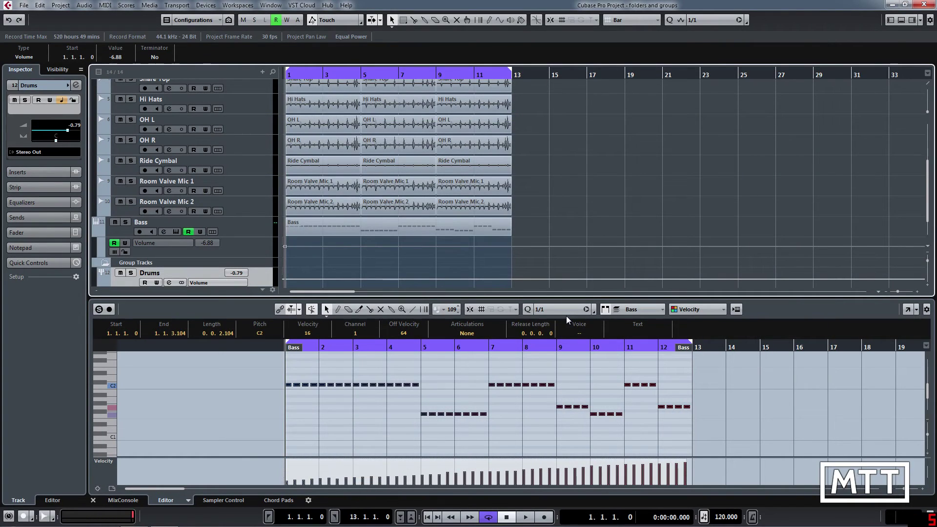
pyautogui.hotkey('ctrl', 'alt', 'e')
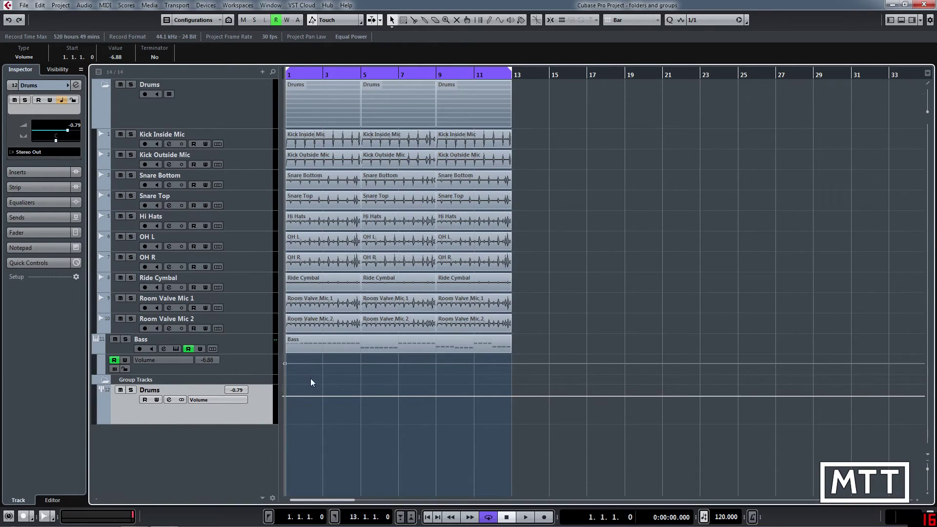
pyautogui.click(229, 372)
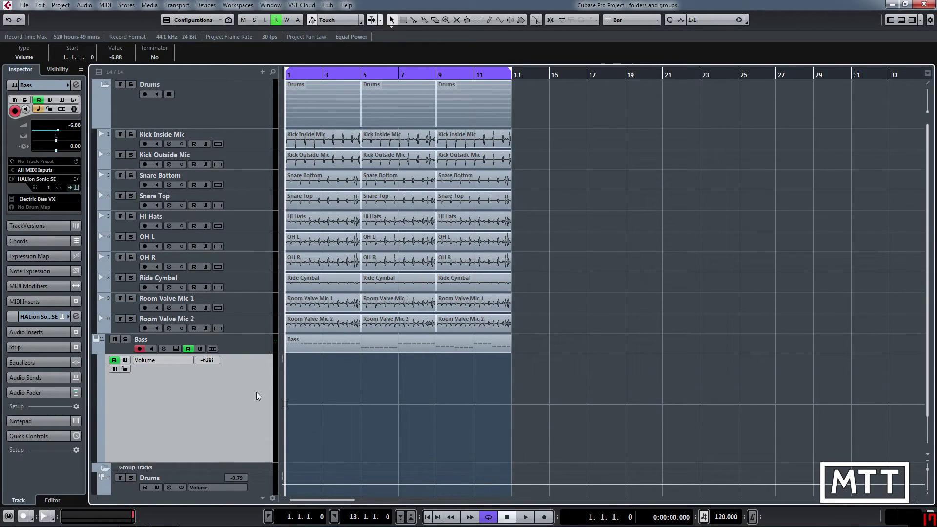
pyautogui.click(324, 402)
pyautogui.click(360, 401)
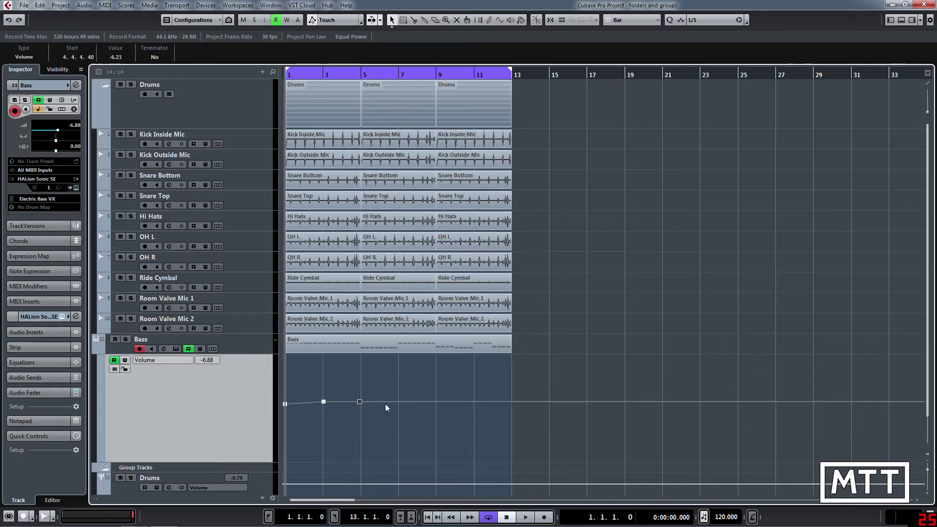
pyautogui.click(387, 409)
pyautogui.click(414, 415)
# - Select the volume points and tilt and scale them into a gentle arch raised to -5.35
pyautogui.moveTo(457, 369); pyautogui.dragTo(292, 433)
pyautogui.moveTo(287, 358)
pyautogui.mouseDown()
pyautogui.moveTo(282, 383)
pyautogui.moveTo(284, 371)
pyautogui.mouseUp()
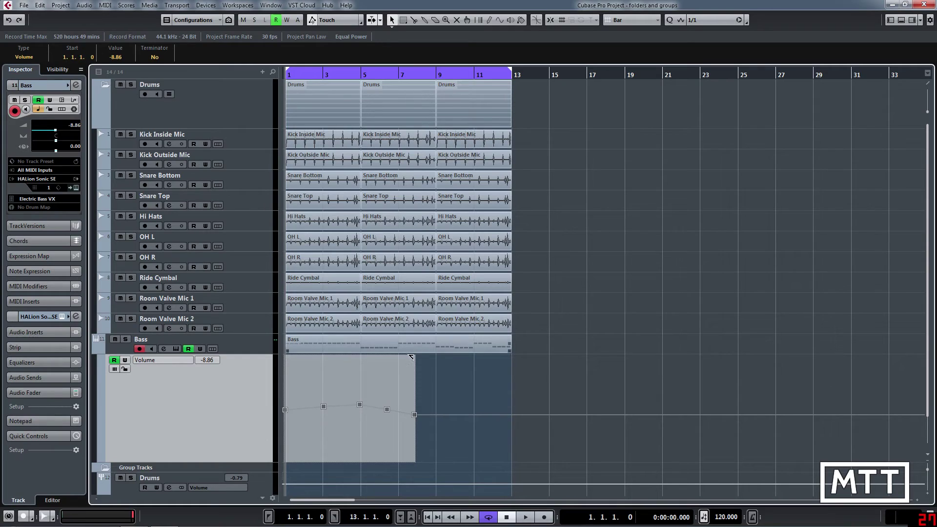
pyautogui.moveTo(412, 357)
pyautogui.mouseDown()
pyautogui.moveTo(413, 374)
pyautogui.moveTo(413, 361)
pyautogui.mouseUp()
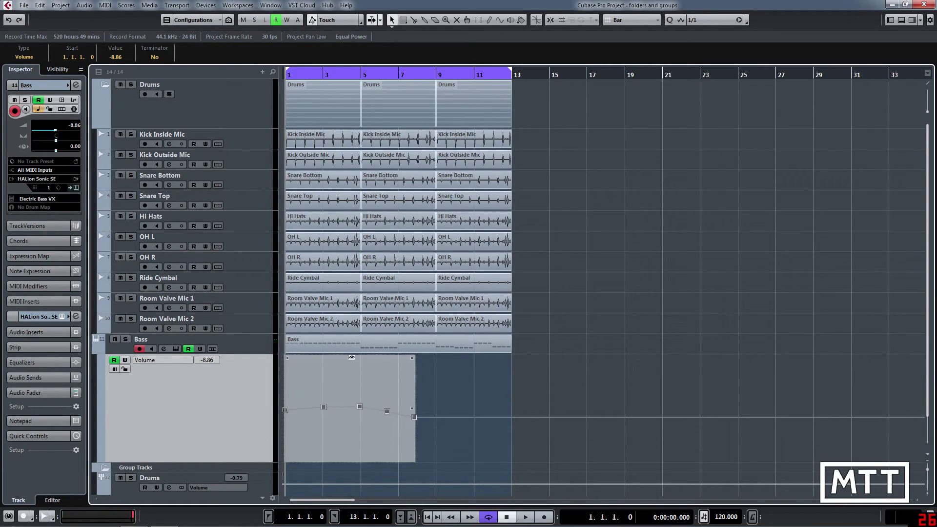
pyautogui.moveTo(352, 357); pyautogui.dragTo(408, 403)
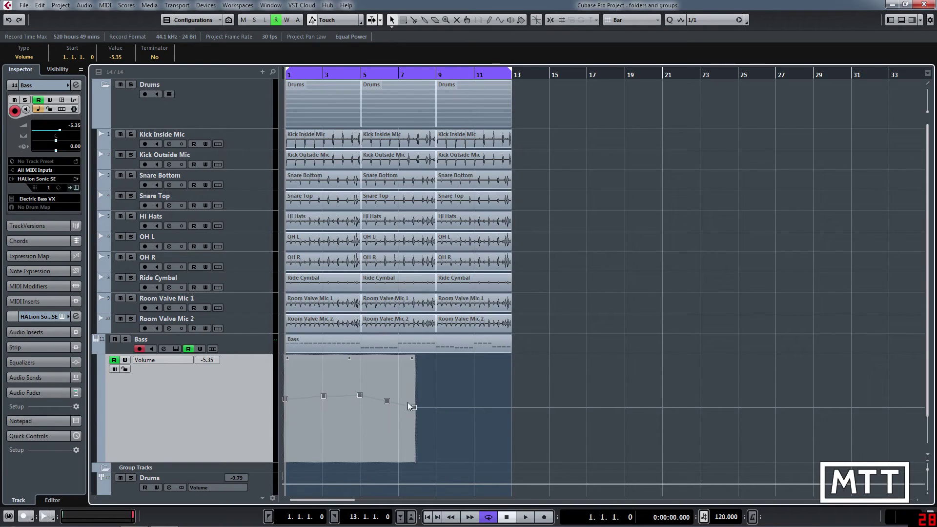